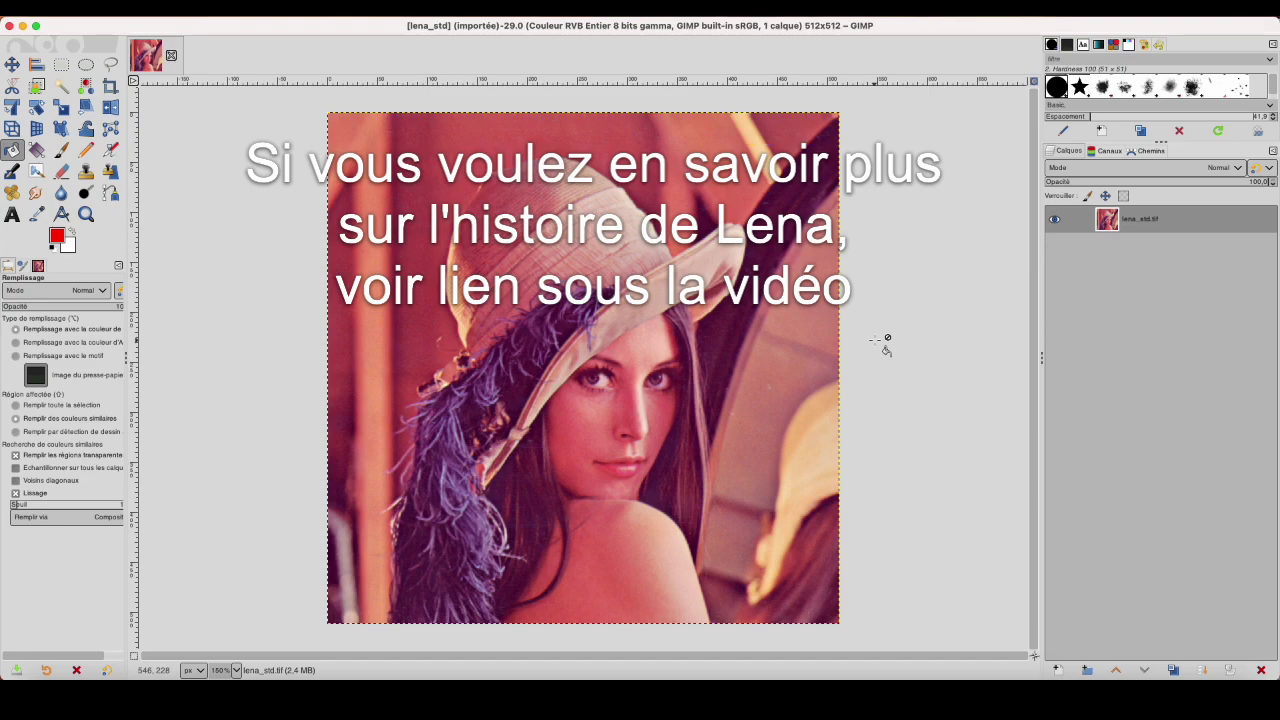
Add a transparent layer above the lena_std.tif photo and fill it entirely with red.
{"action": "left_click", "coordinate": [1057, 669]}
{"action": "key", "text": "Return"}
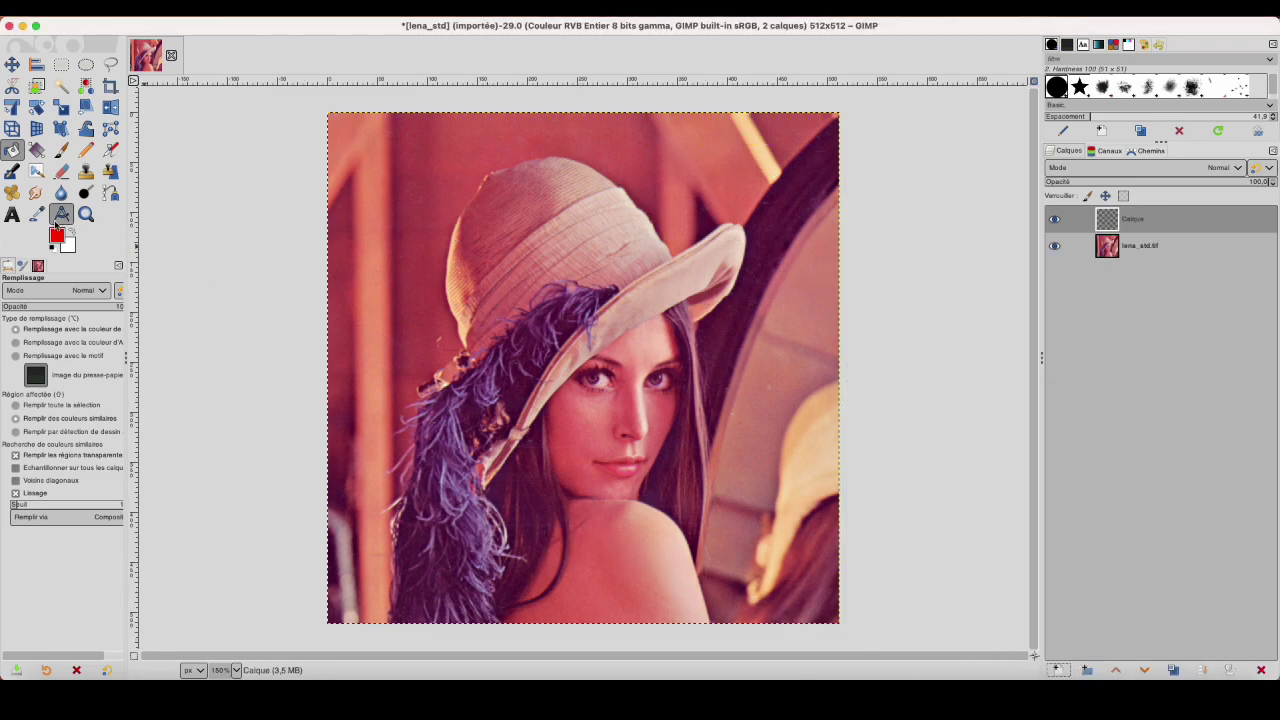
{"action": "left_click", "coordinate": [57, 236]}
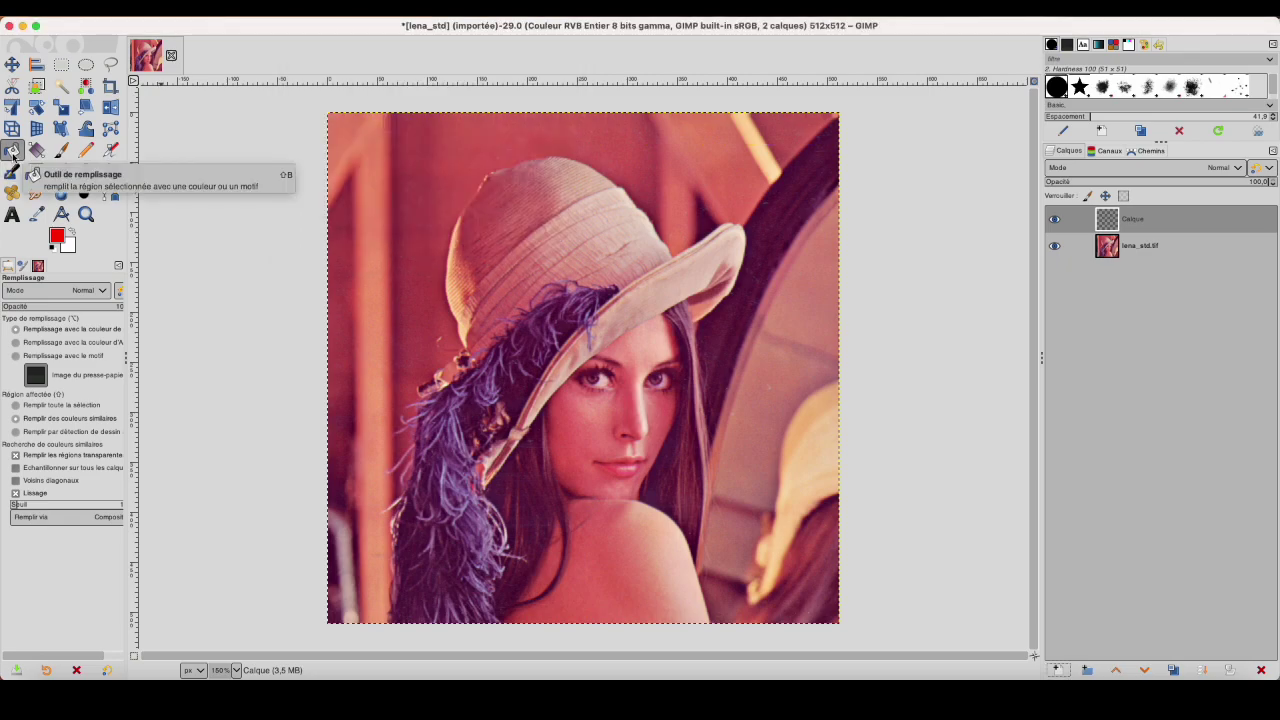
{"action": "left_click", "coordinate": [305, 346]}
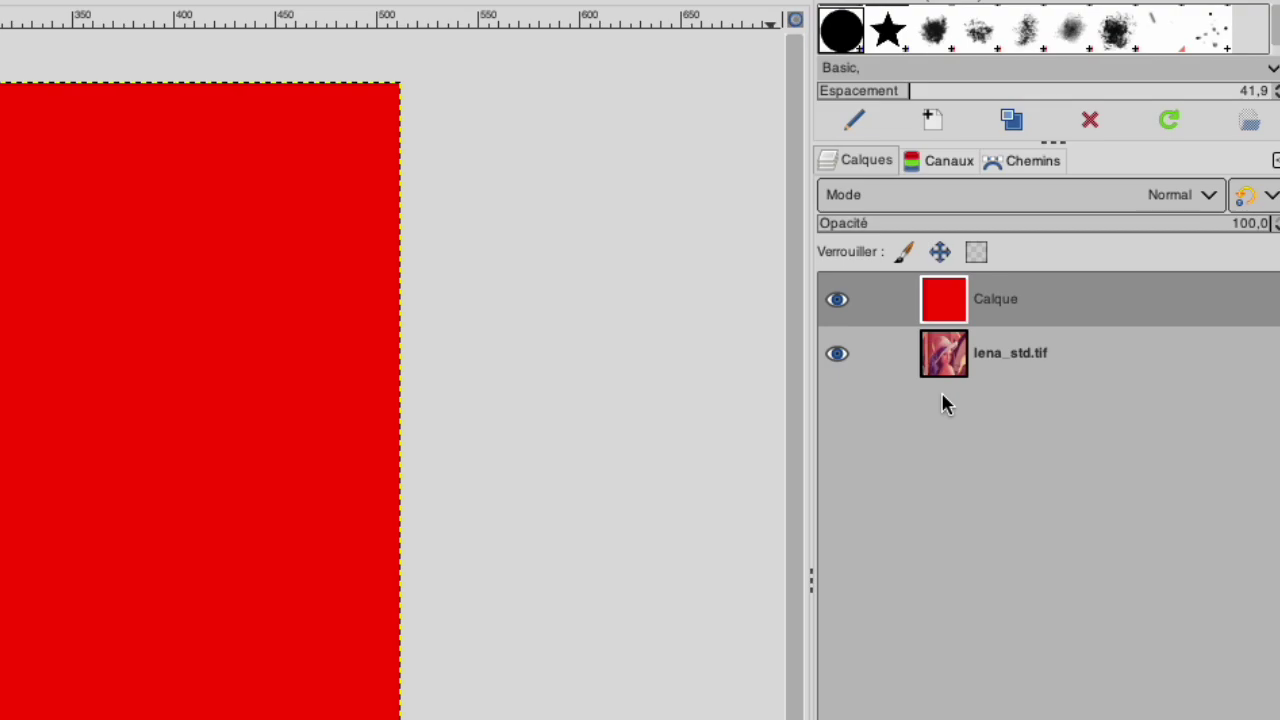
Try the Écran and Multiplier blend modes on the red layer over the photo.
{"action": "left_click", "coordinate": [1135, 200]}
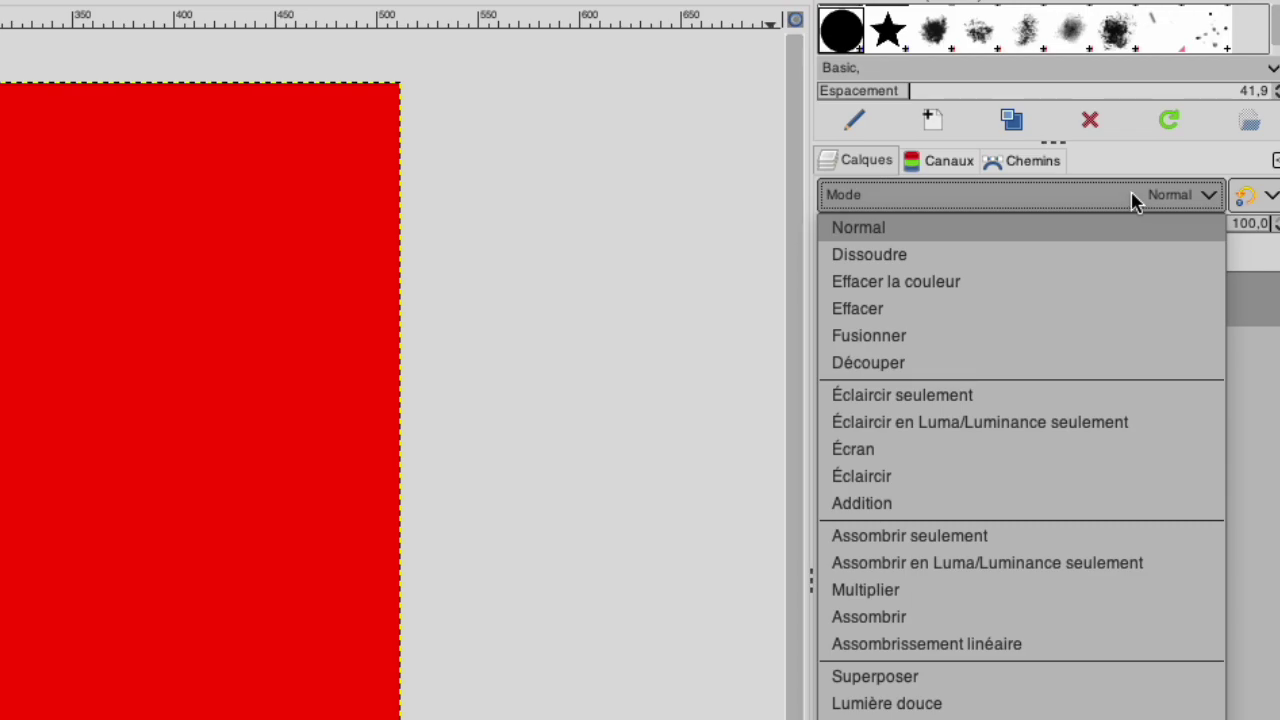
{"action": "left_click", "coordinate": [889, 449]}
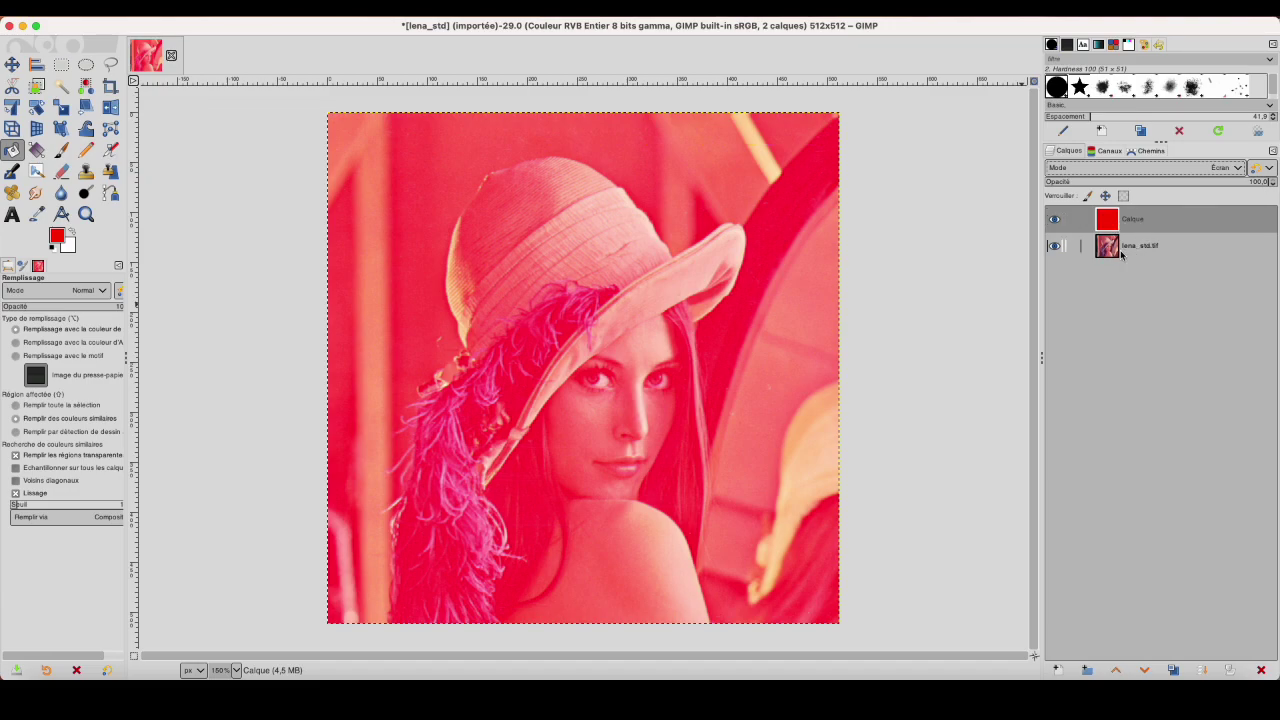
{"action": "left_click", "coordinate": [1140, 167]}
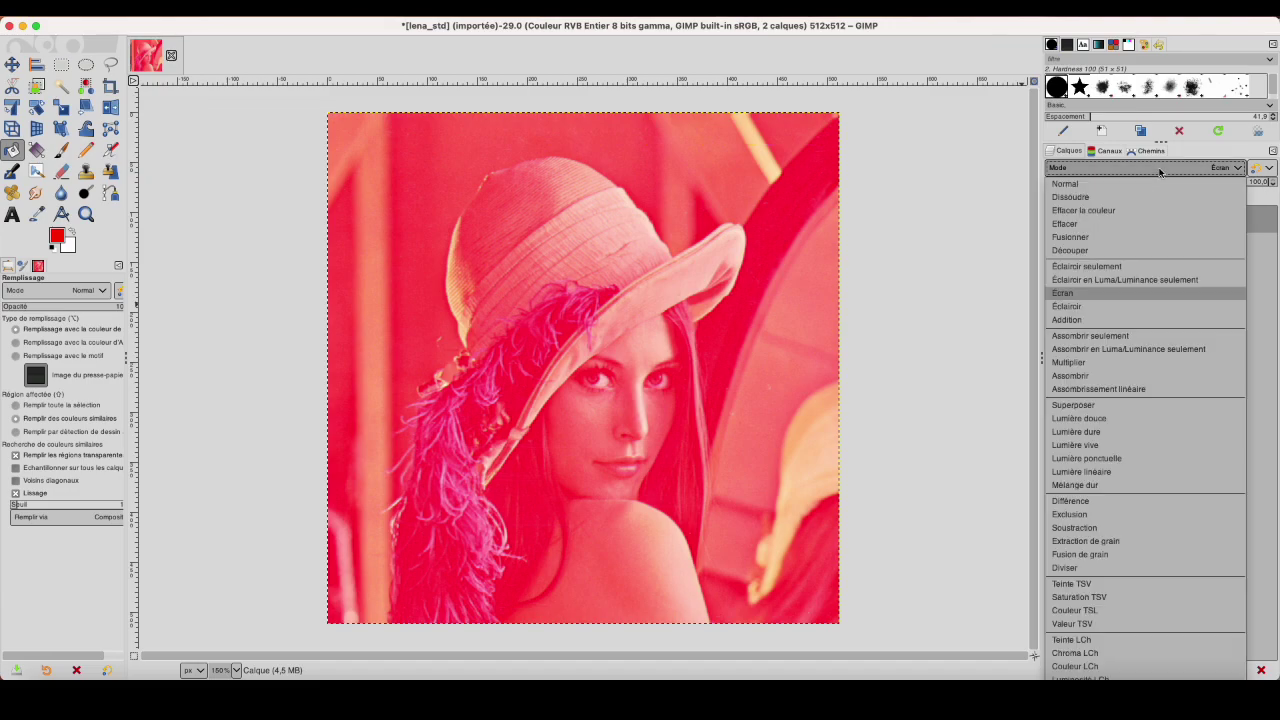
{"action": "left_click", "coordinate": [1092, 361]}
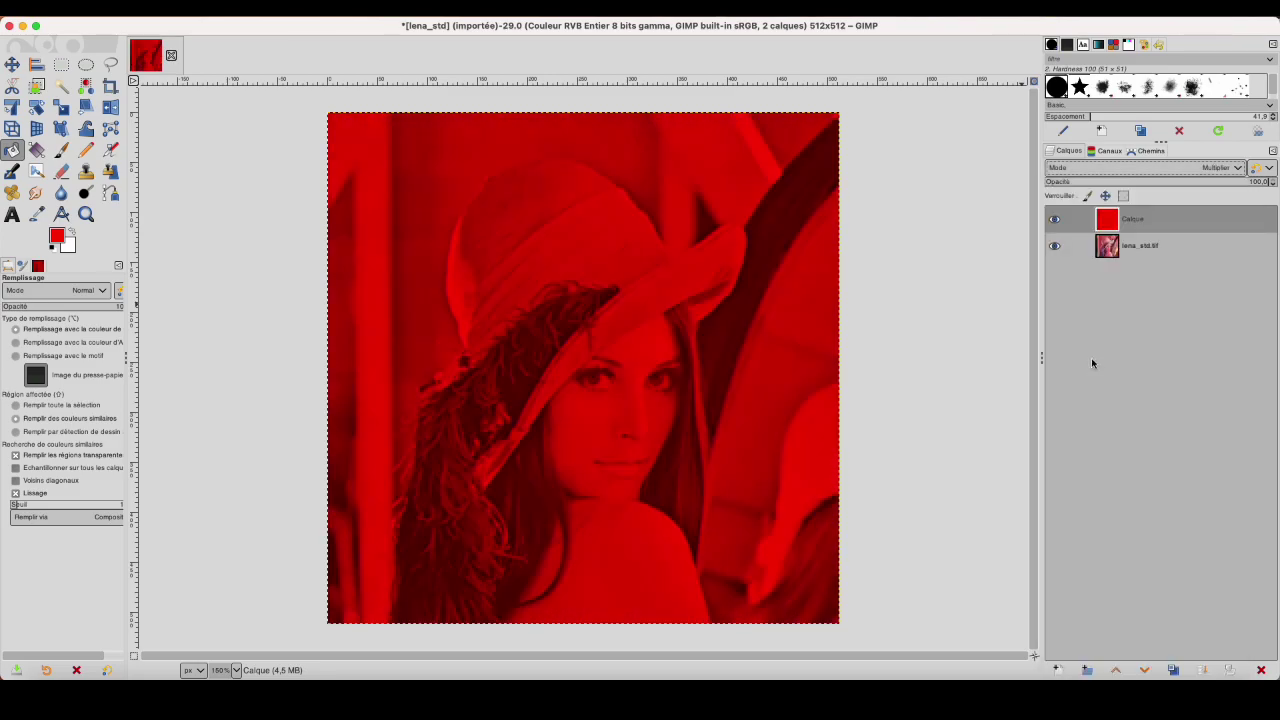
Set the red layer's blend mode to Différence, and toggle its visibility to compare with the original photo.
{"action": "left_click", "coordinate": [1092, 167]}
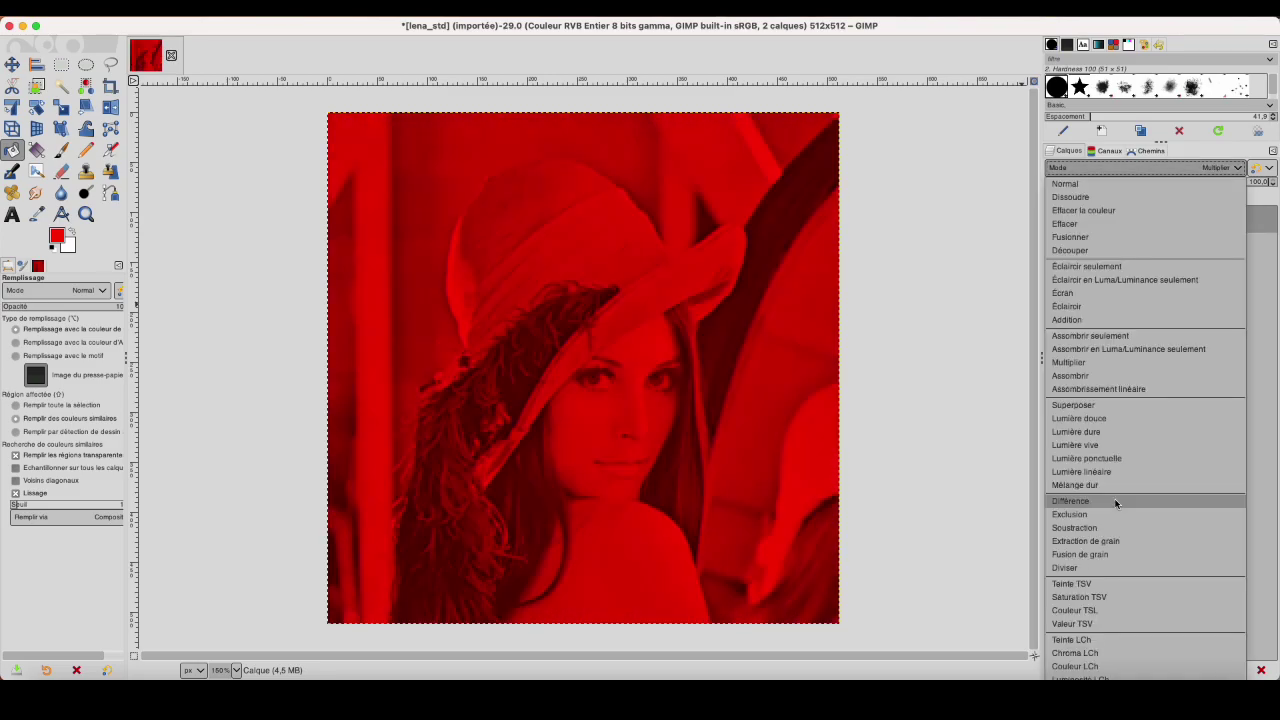
{"action": "left_click", "coordinate": [1116, 501]}
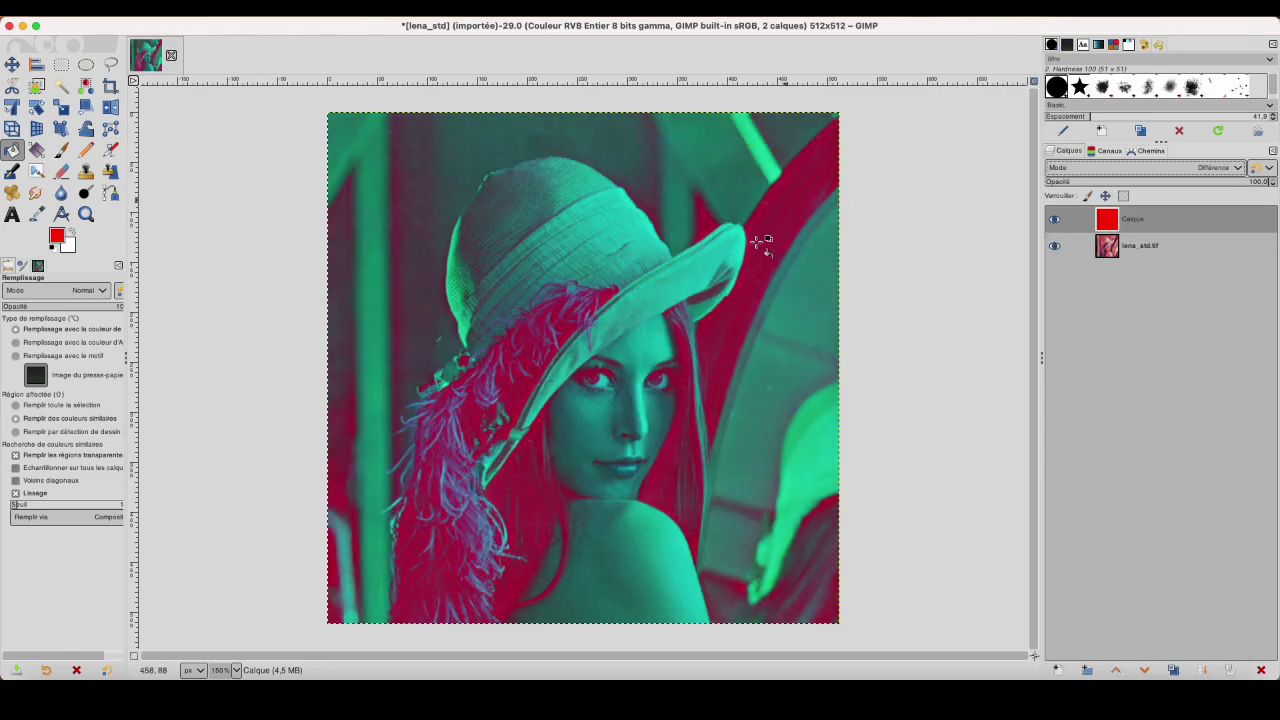
{"action": "left_click", "coordinate": [1053, 220]}
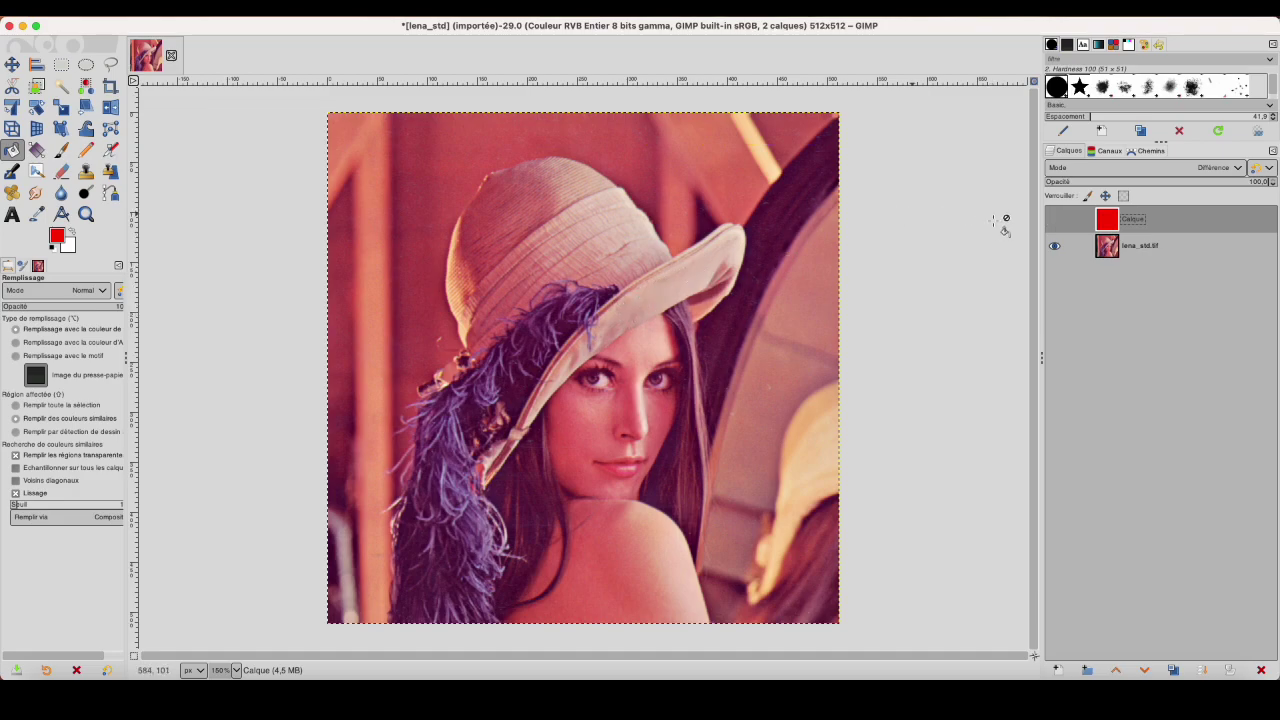
{"action": "left_click", "coordinate": [1054, 219]}
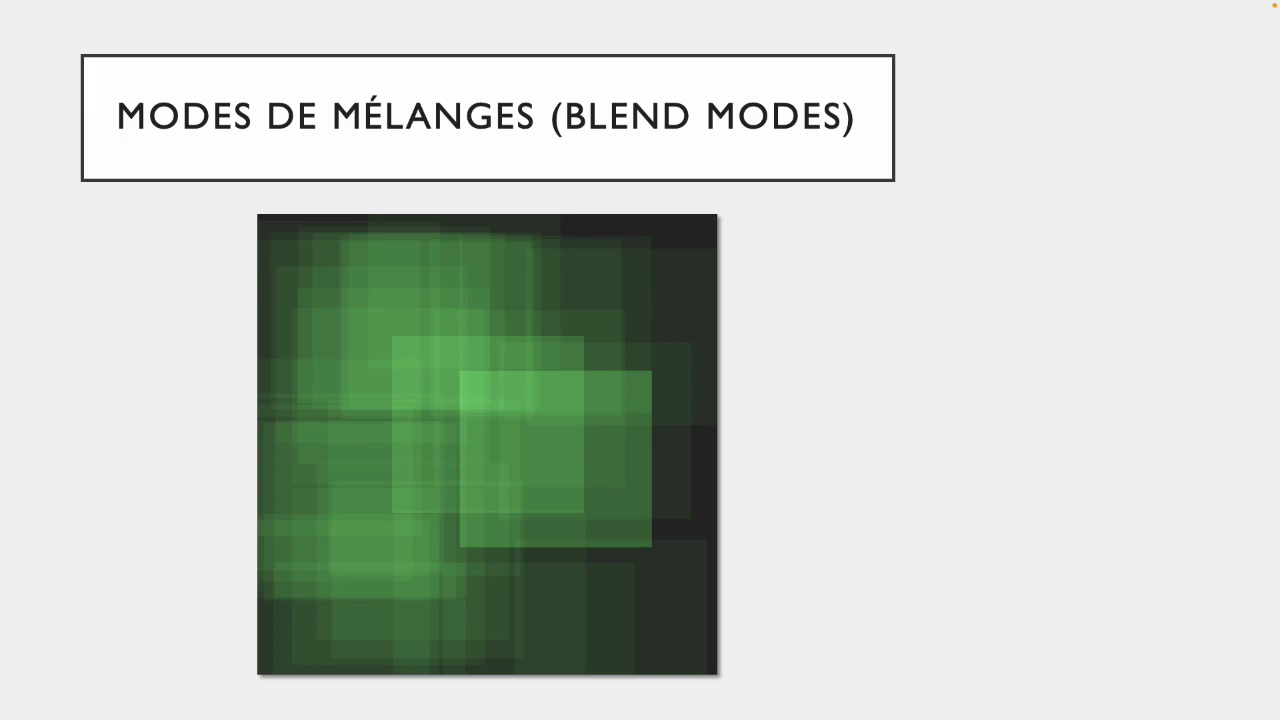
{"action": "key", "text": "Right"}
{"action": "key", "text": "Right"}
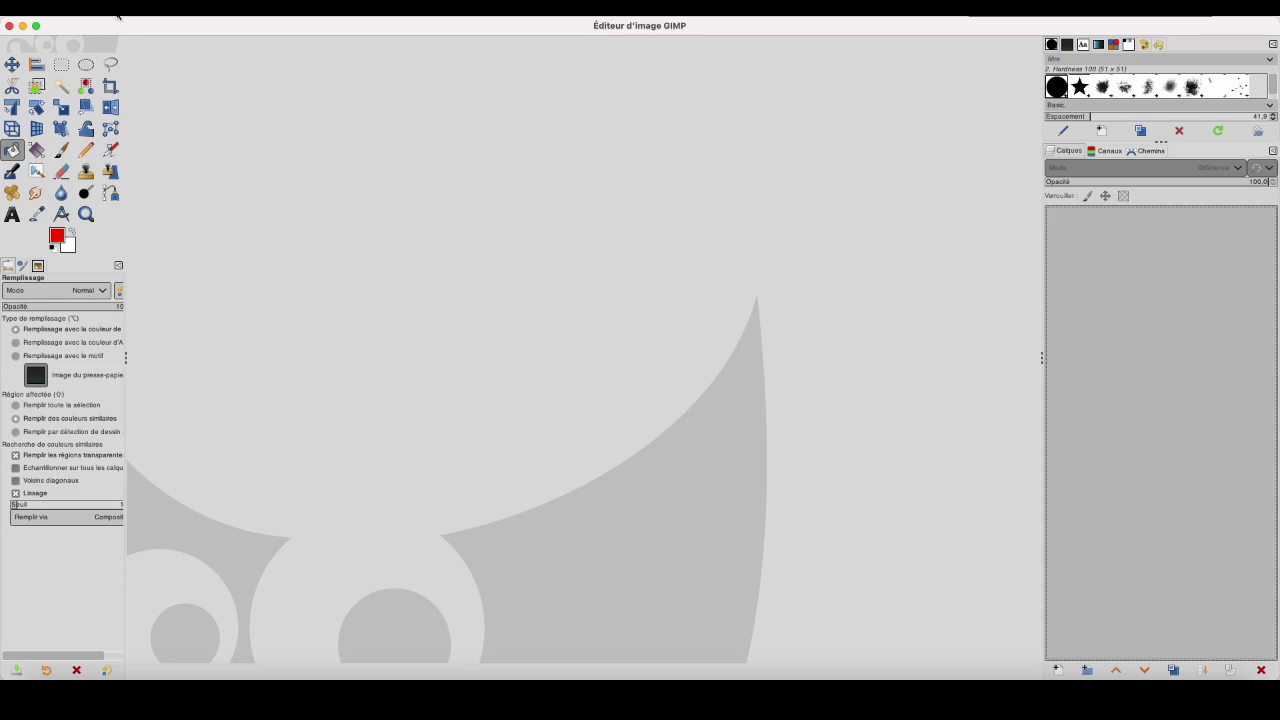
Create a new blank image of 800 x 800 px.
{"action": "left_click", "coordinate": [108, 22]}
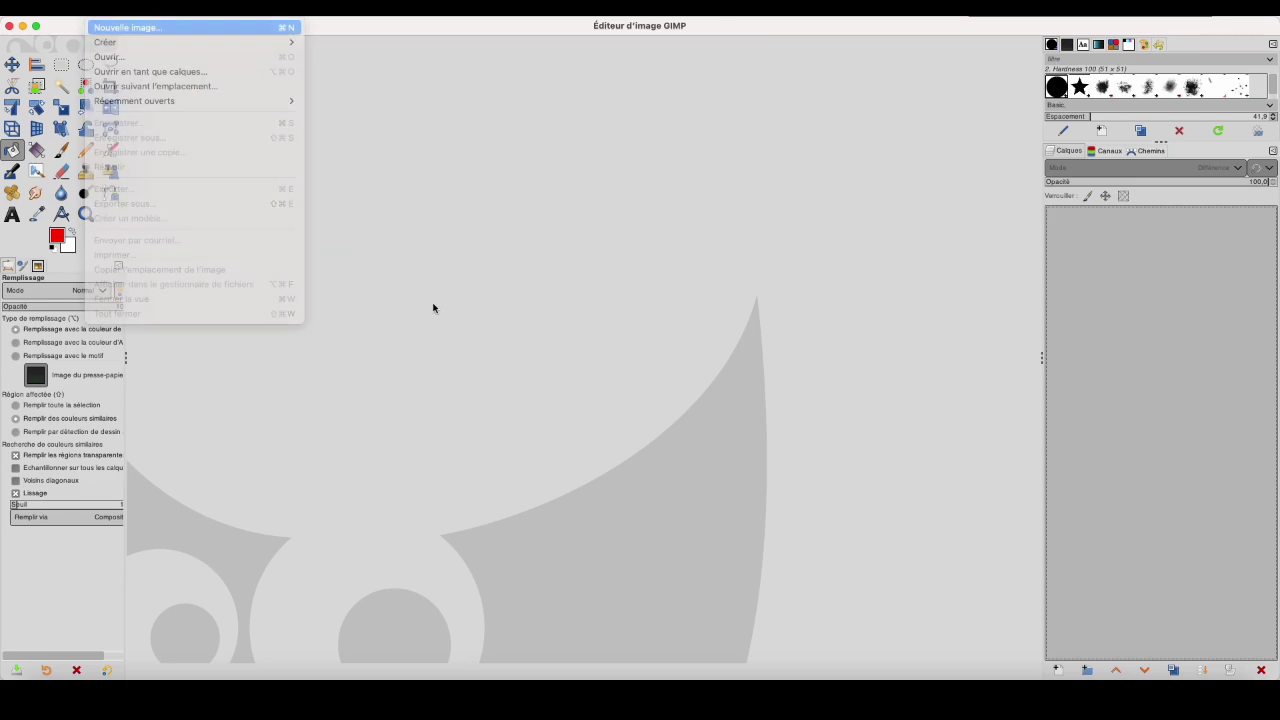
{"action": "key", "text": "Return"}
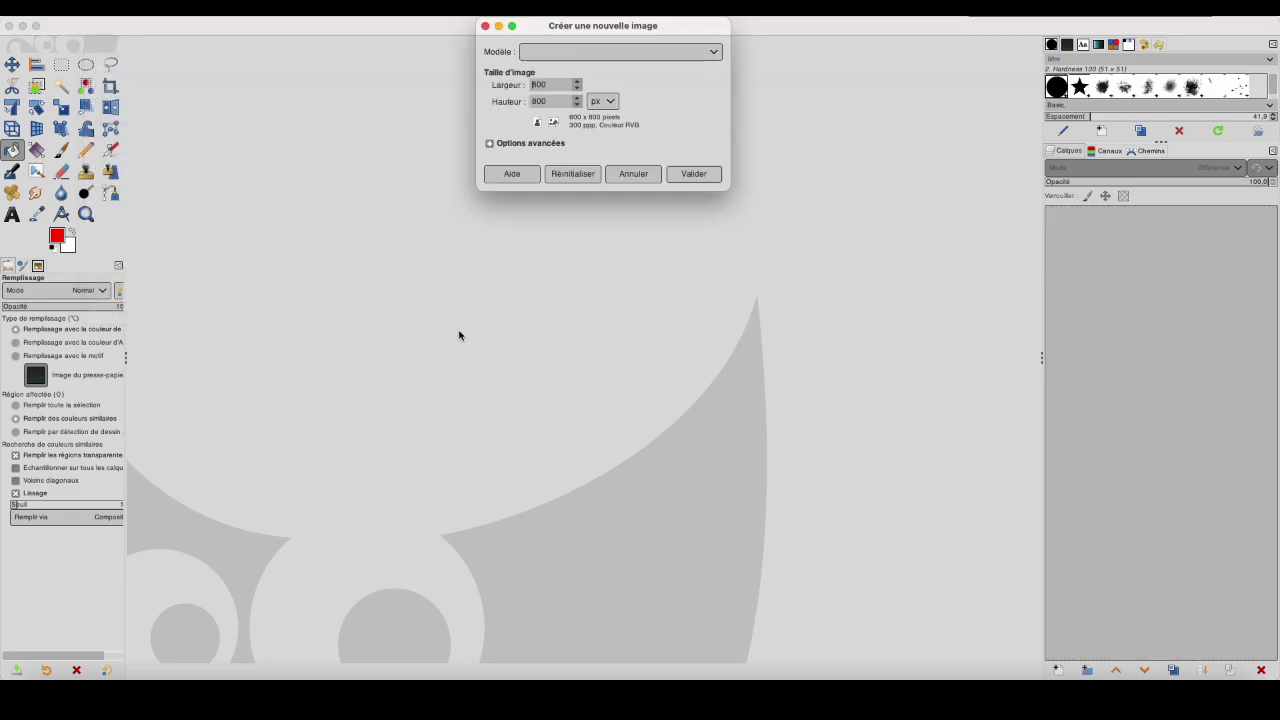
{"action": "left_click", "coordinate": [695, 175]}
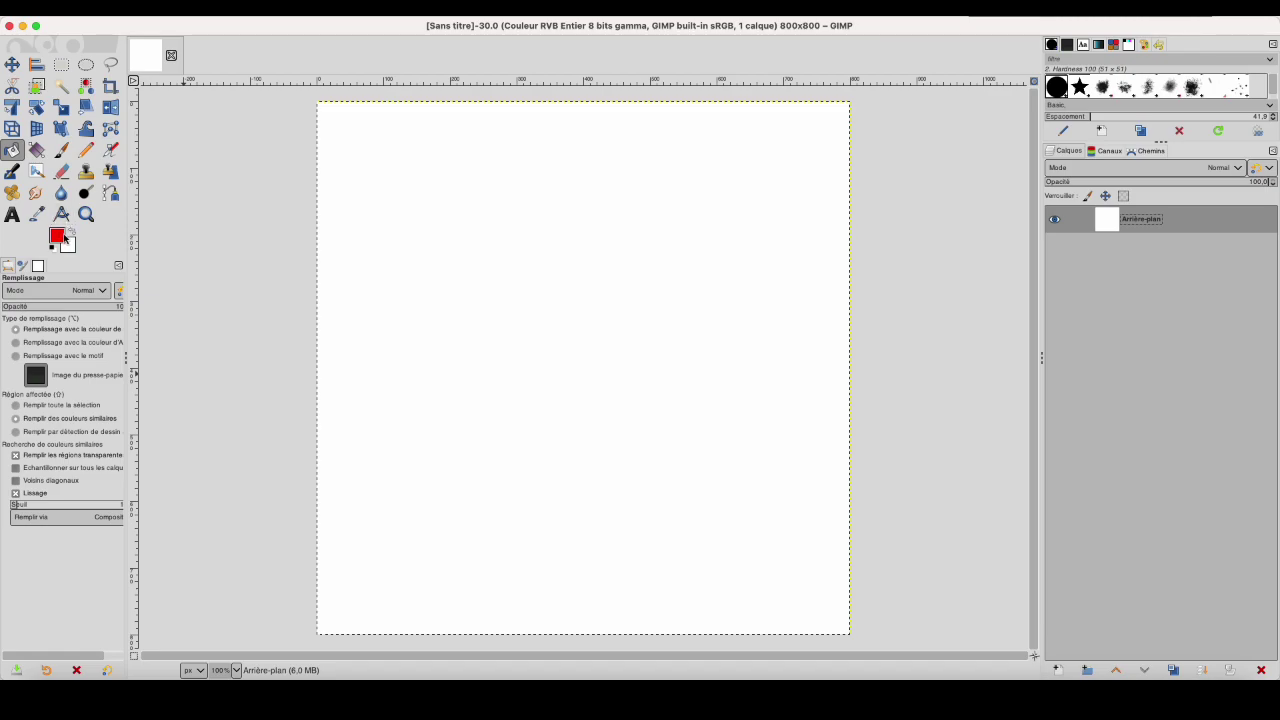
Set the foreground colour to near-black 2d2525 and fill the background layer with it.
{"action": "left_click", "coordinate": [57, 236]}
{"action": "left_click_drag", "start_coordinate": [318, 166], "coordinate": [323, 160]}
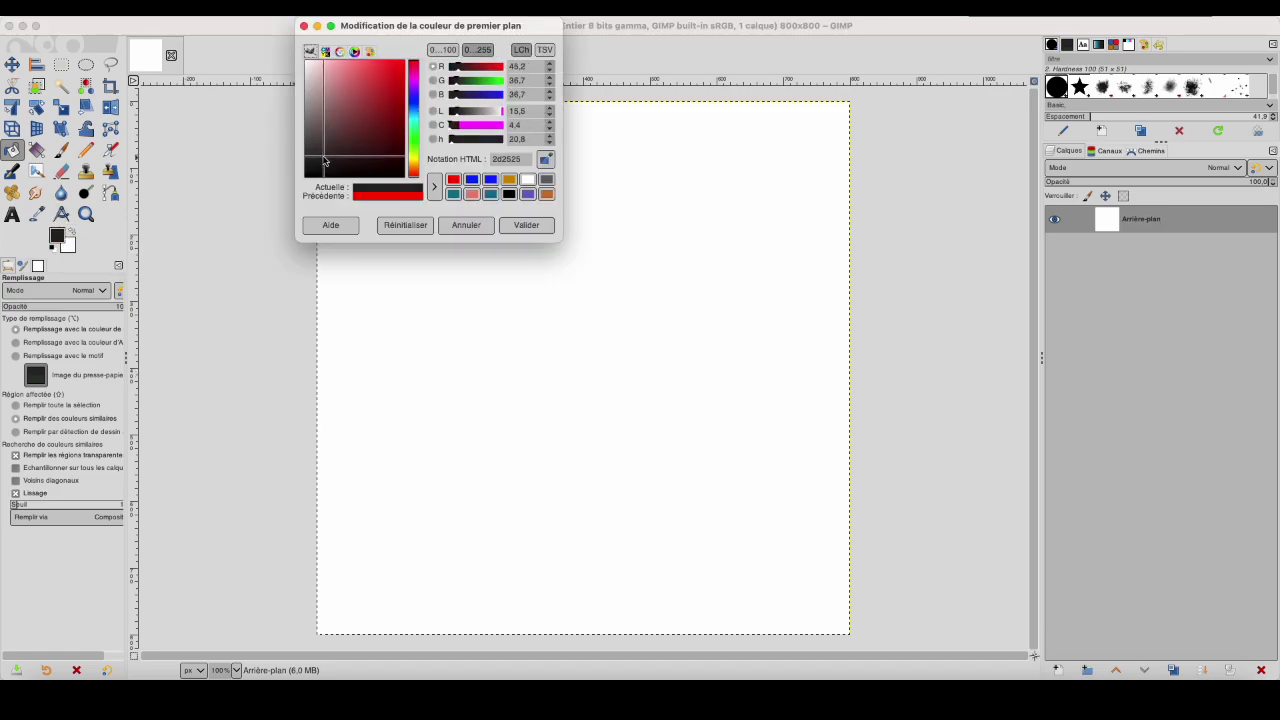
{"action": "left_click", "coordinate": [527, 226]}
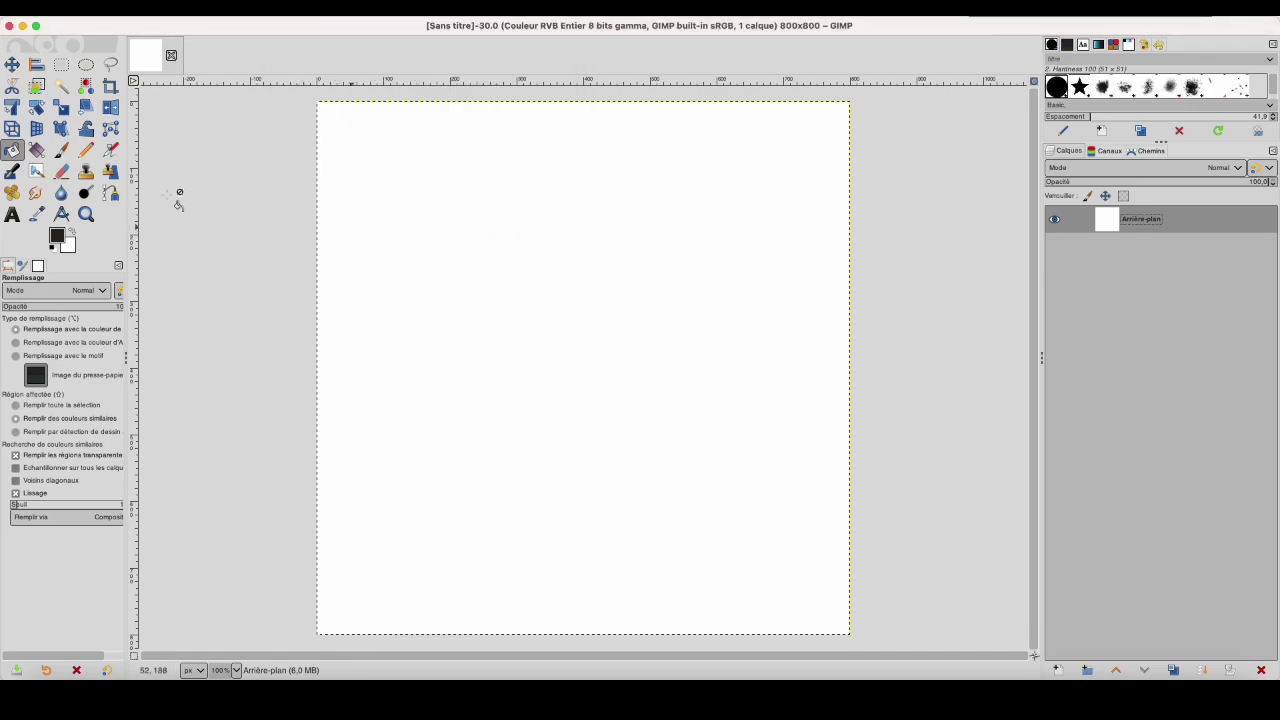
{"action": "left_click", "coordinate": [341, 240]}
Add a new transparent layer and make a rectangular selection of about 250 x 244 px in the canvas's upper middle.
{"action": "left_click", "coordinate": [1058, 670]}
{"action": "left_click", "coordinate": [1231, 663]}
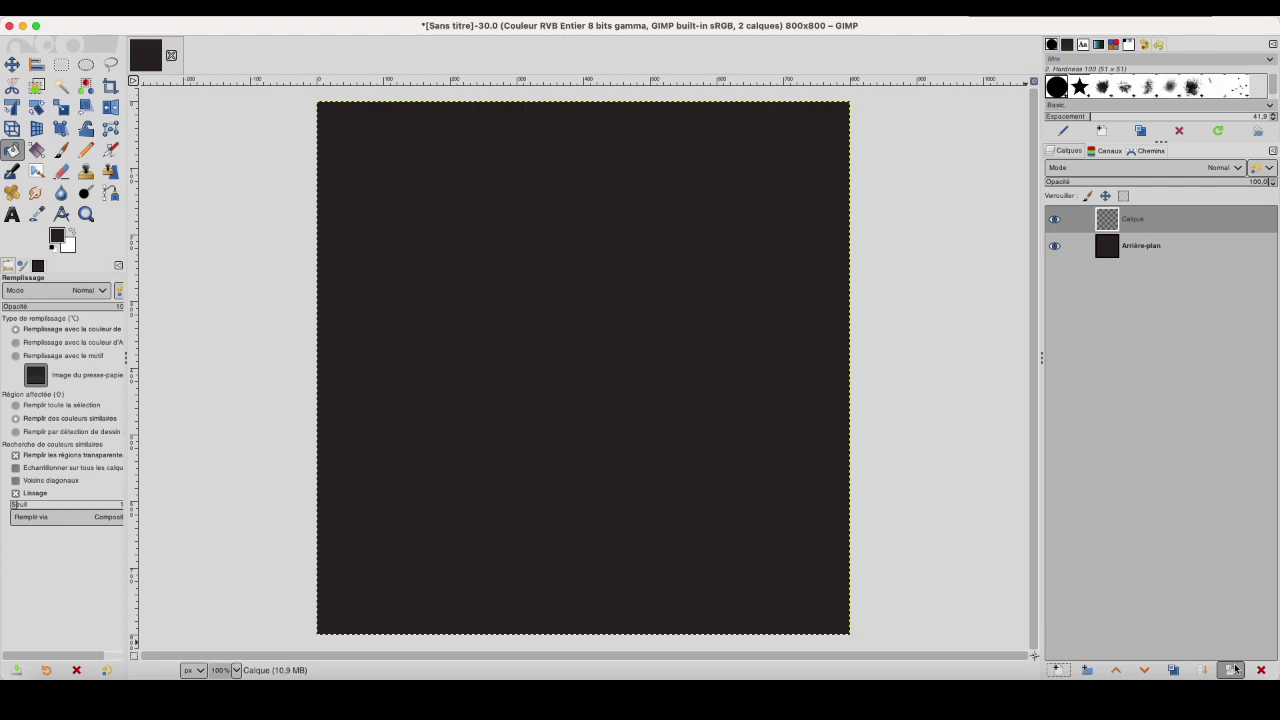
{"action": "left_click", "coordinate": [61, 64]}
{"action": "left_click_drag", "start_coordinate": [469, 185], "coordinate": [634, 346]}
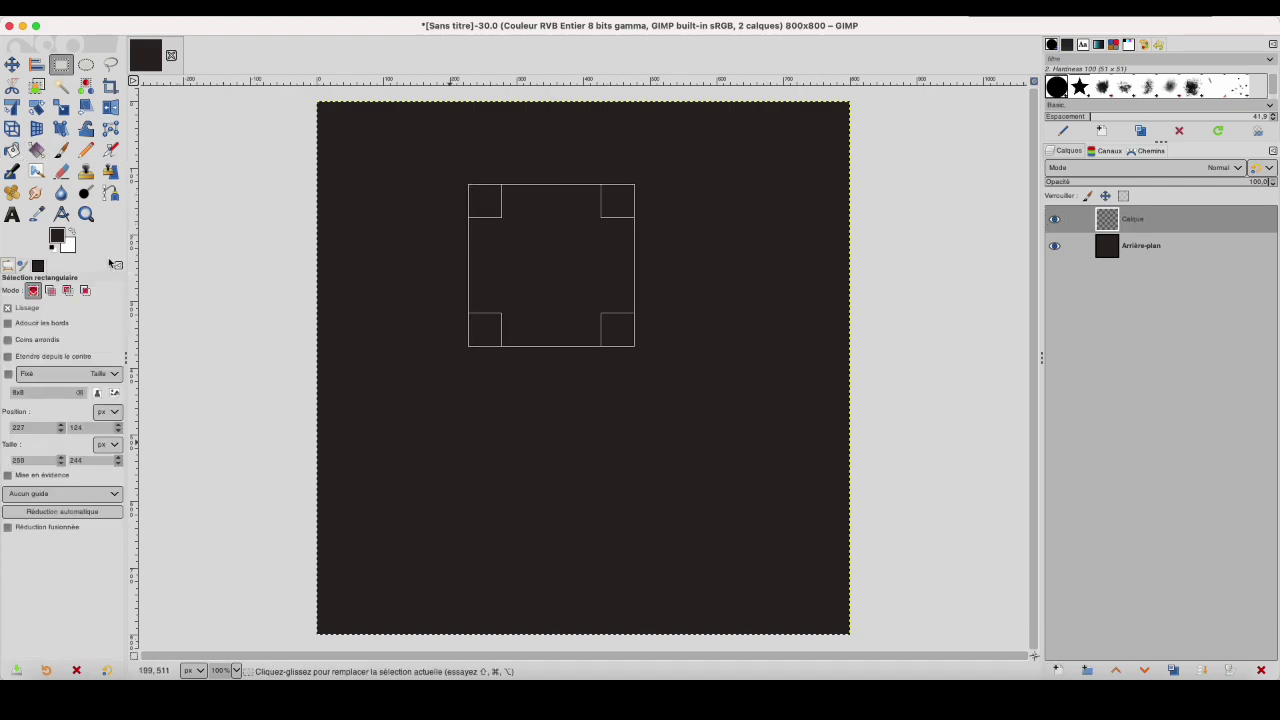
Fill the selection with dark green 2d4225 on the new layer and set that layer's blend mode to Écran.
{"action": "left_click", "coordinate": [57, 237]}
{"action": "left_click_drag", "start_coordinate": [457, 80], "coordinate": [463, 88]}
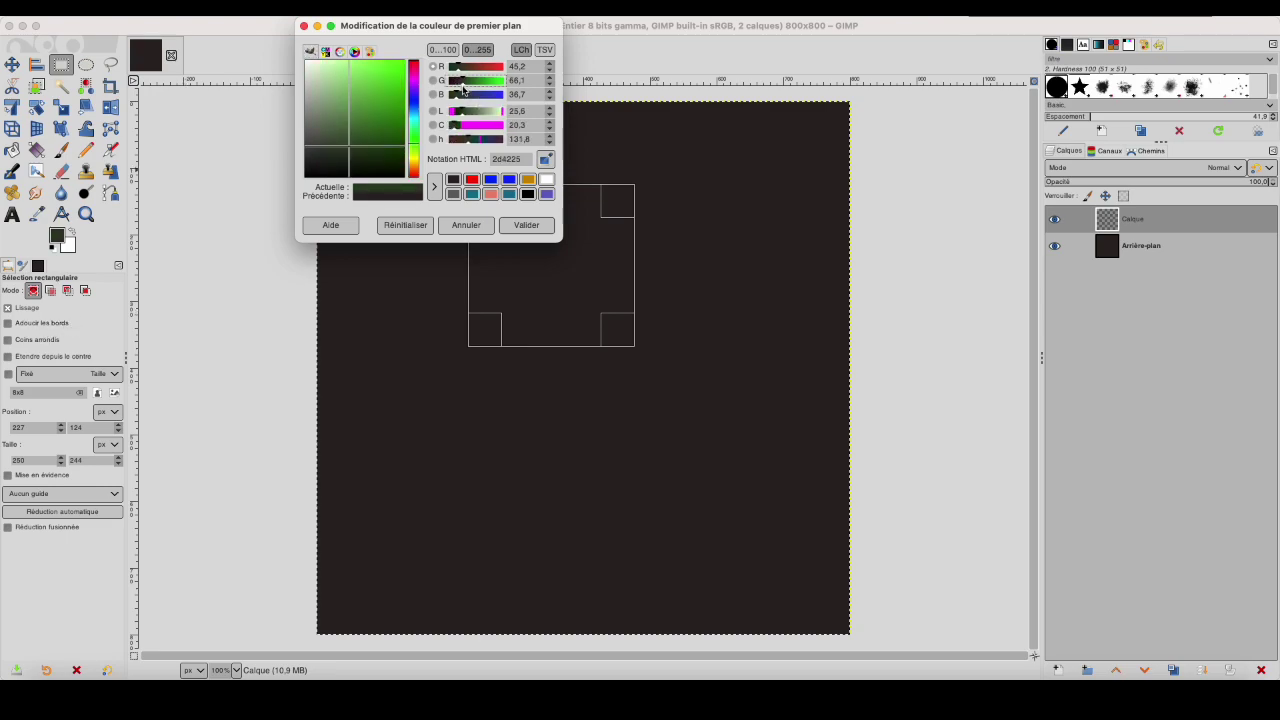
{"action": "left_click", "coordinate": [517, 228]}
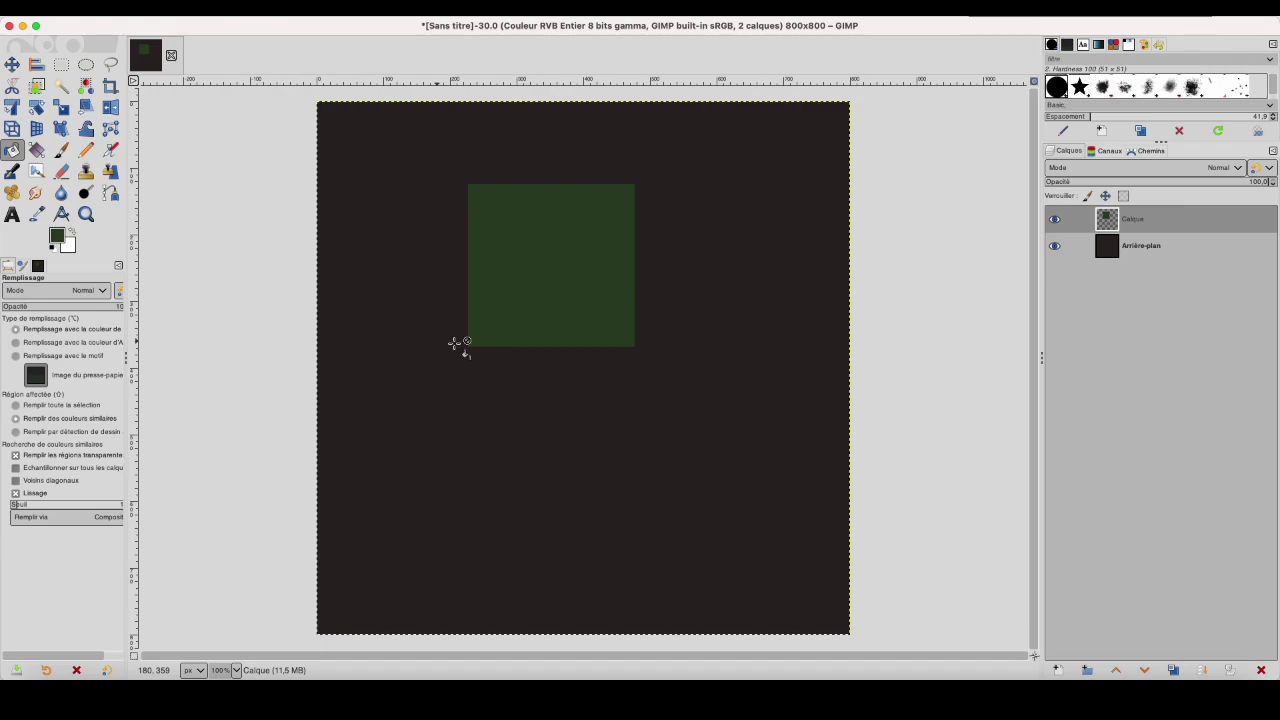
{"action": "left_click", "coordinate": [1218, 172]}
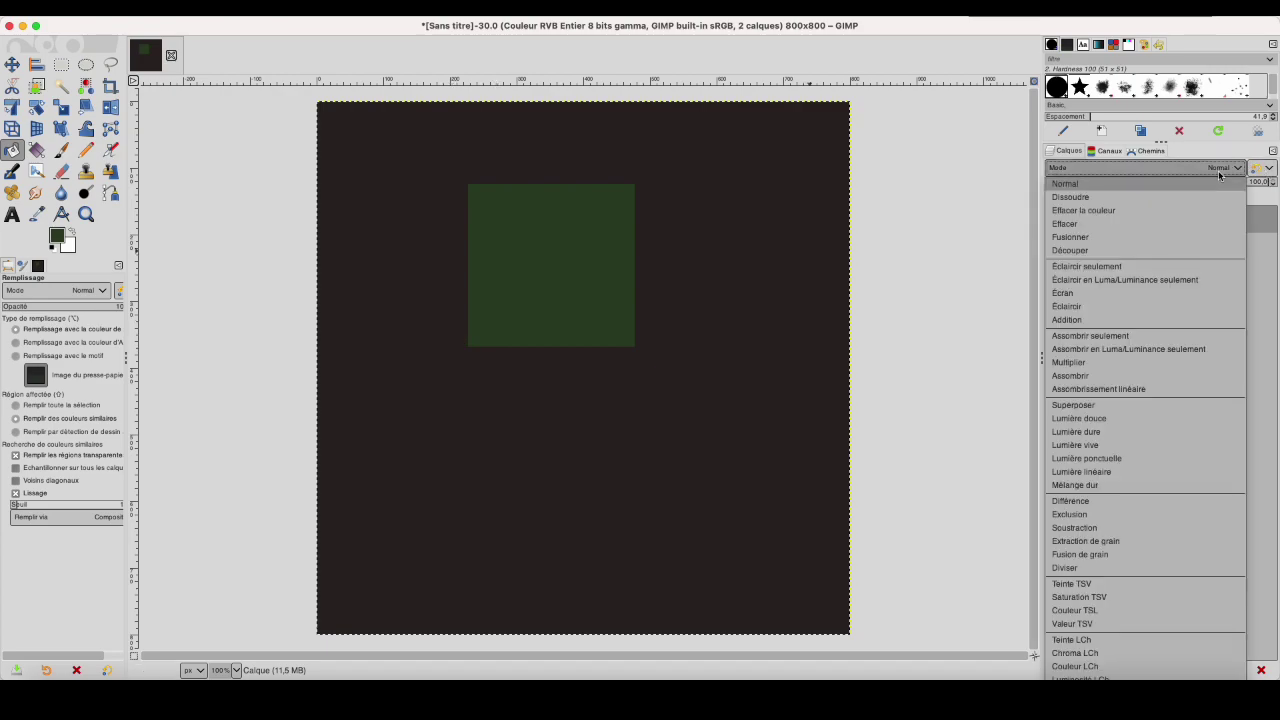
{"action": "left_click", "coordinate": [1077, 297]}
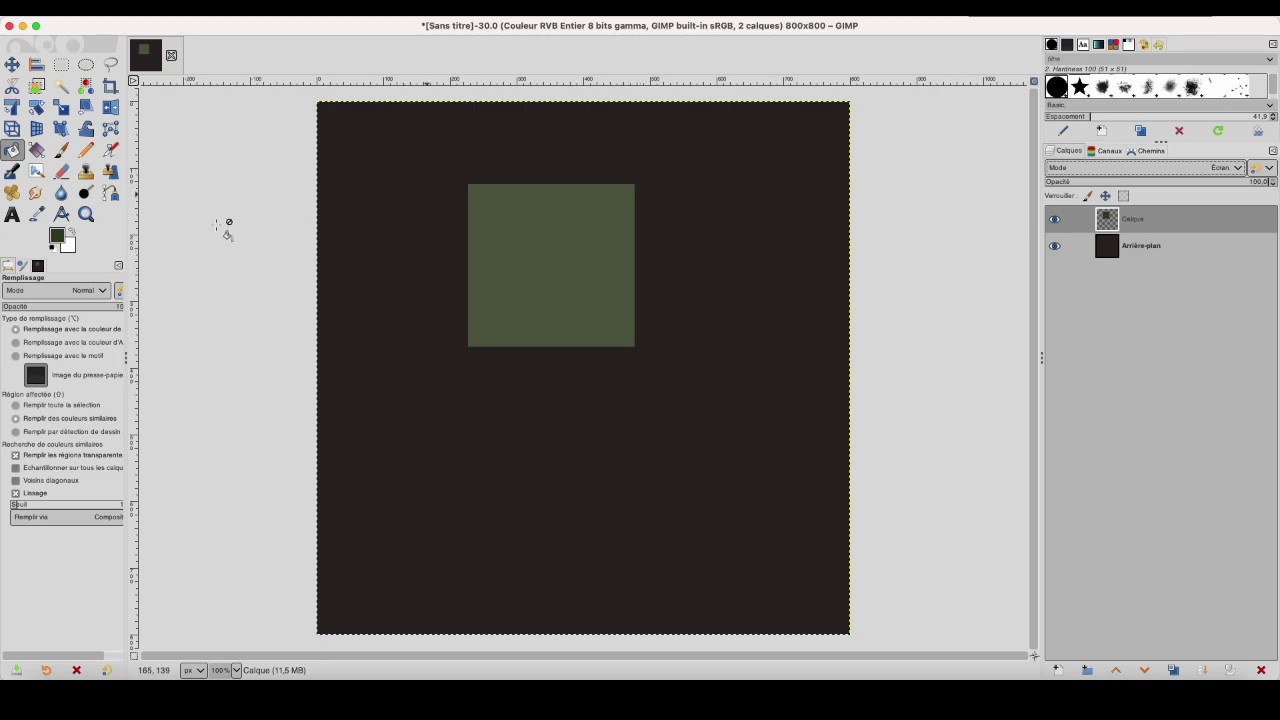
Change the foreground colour to darker green 0d260d and refill the square with it.
{"action": "left_click", "coordinate": [59, 237]}
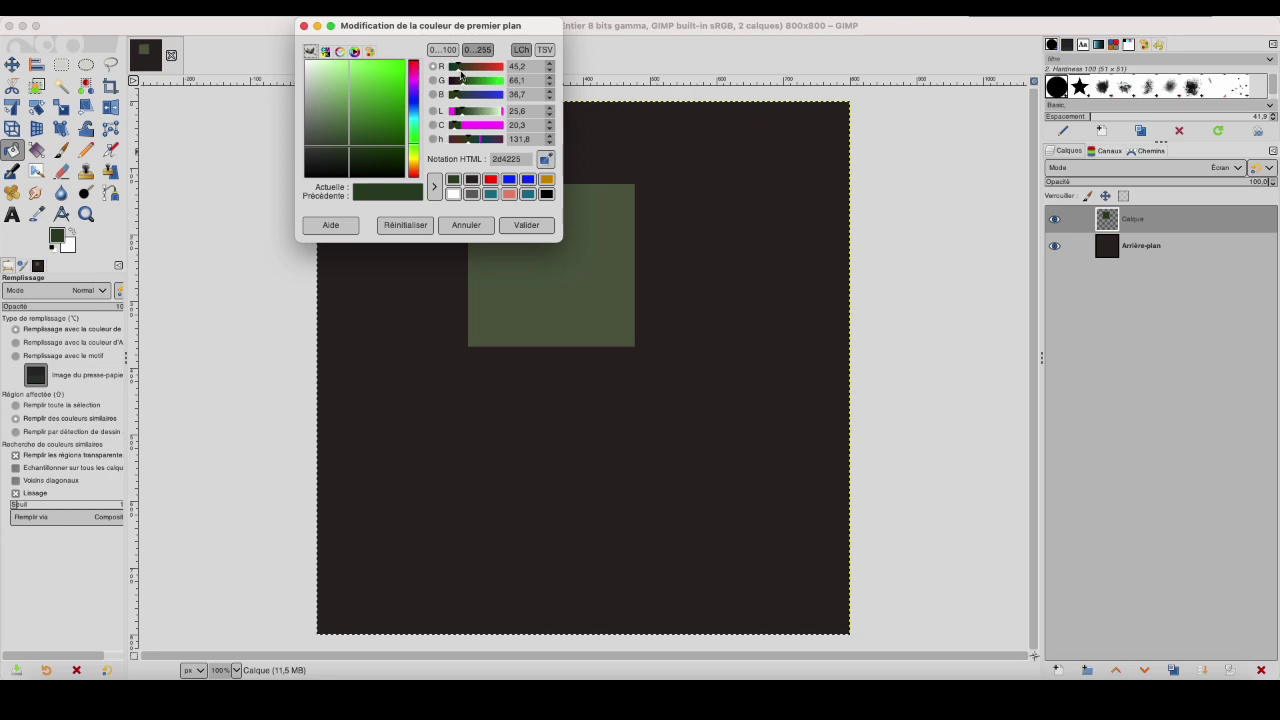
{"action": "left_click", "coordinate": [454, 72]}
{"action": "left_click", "coordinate": [452, 70]}
{"action": "left_click", "coordinate": [451, 98]}
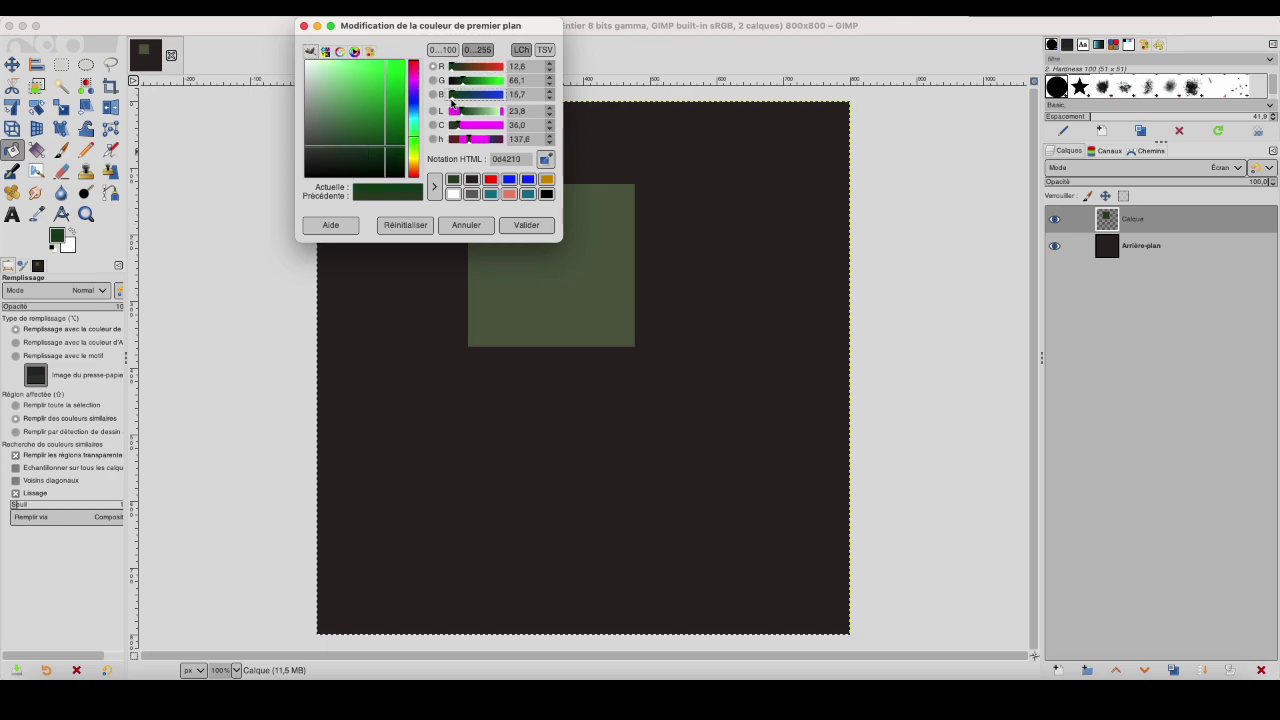
{"action": "left_click_drag", "start_coordinate": [462, 83], "coordinate": [457, 84]}
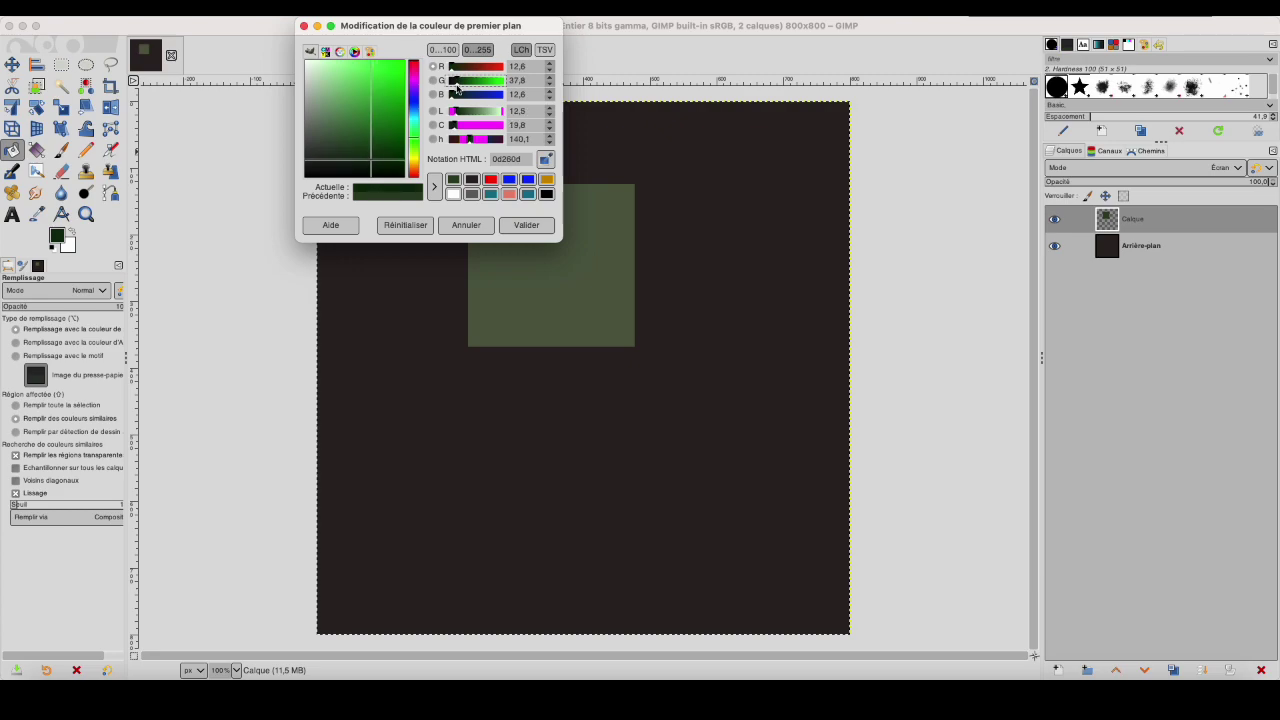
{"action": "left_click", "coordinate": [524, 225]}
{"action": "left_click", "coordinate": [514, 238]}
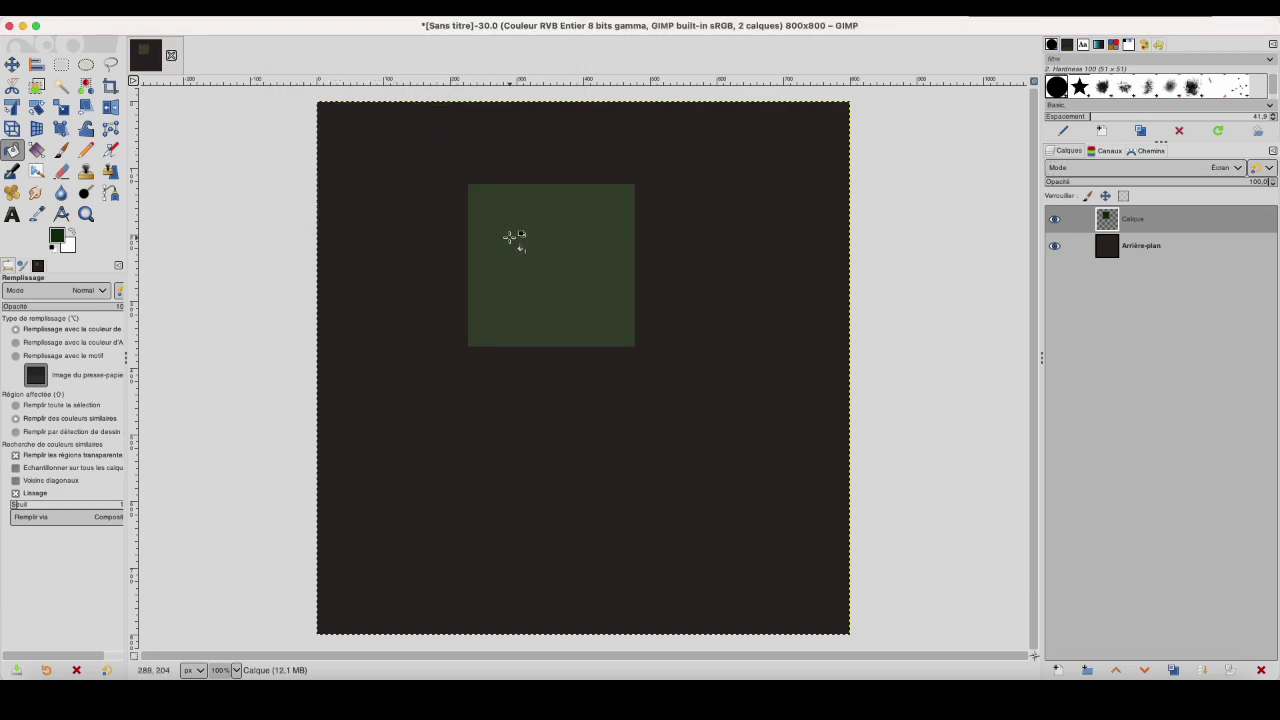
Duplicate the green square's layer six times so the copies stack on top of each other.
{"action": "left_click", "coordinate": [1128, 218]}
{"action": "left_click", "coordinate": [336, 14]}
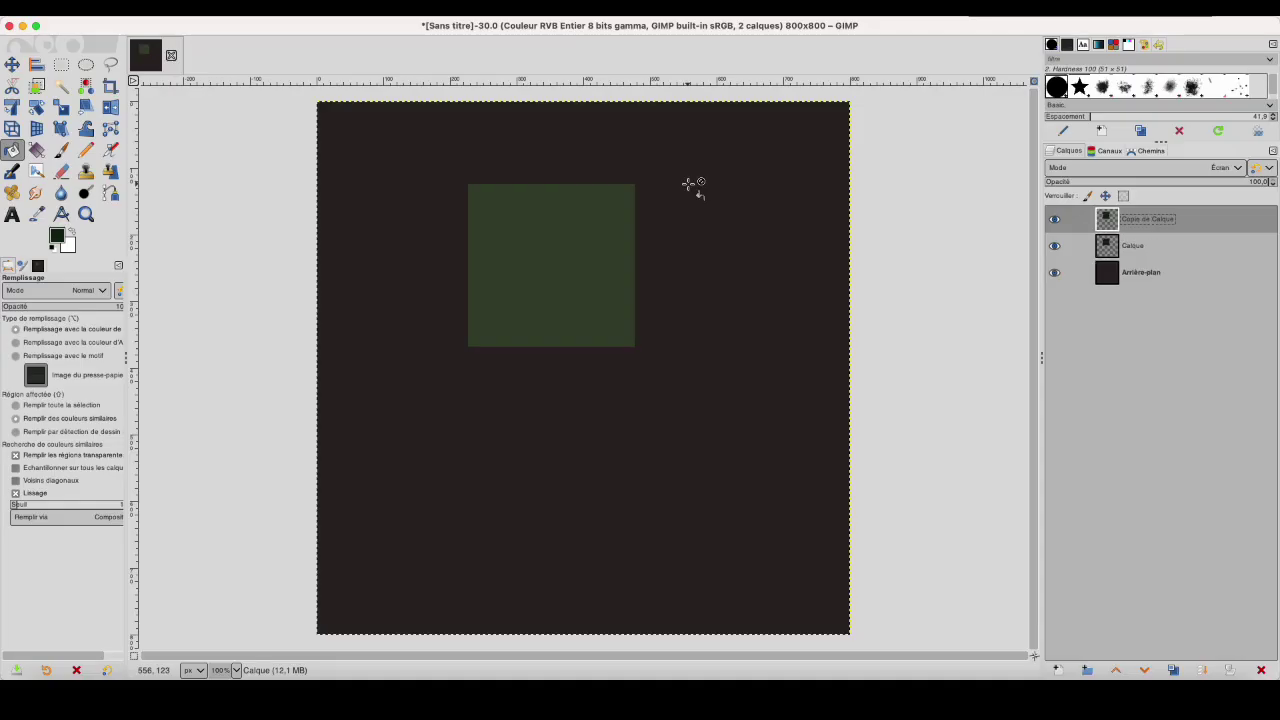
{"action": "key", "text": "super+shift+d"}
{"action": "key", "text": "super+shift+d"}
{"action": "key", "text": "super+shift+d"}
{"action": "key", "text": "super+shift+d"}
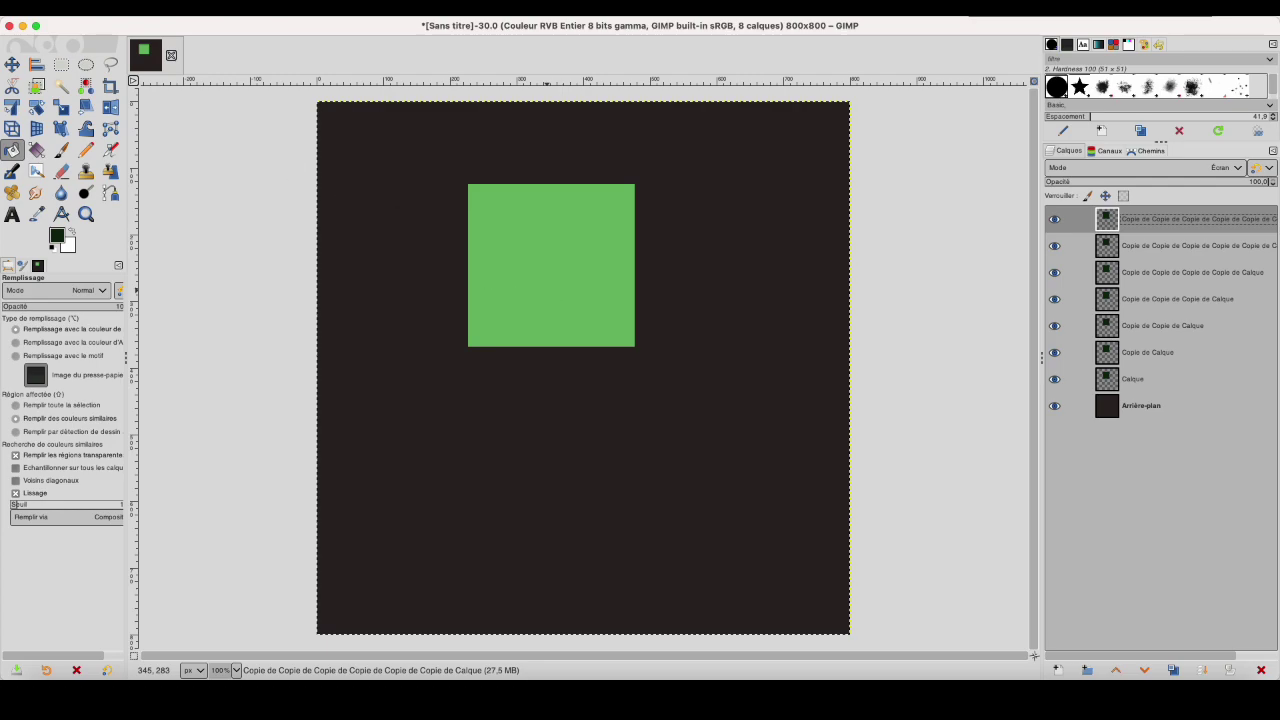
Move several square copies apart with the Move tool so that they only partly overlap.
{"action": "left_click", "coordinate": [12, 63]}
{"action": "left_click_drag", "start_coordinate": [480, 303], "coordinate": [378, 359]}
{"action": "left_click_drag", "start_coordinate": [567, 290], "coordinate": [671, 283]}
{"action": "left_click_drag", "start_coordinate": [554, 311], "coordinate": [569, 363]}
{"action": "left_click_drag", "start_coordinate": [550, 285], "coordinate": [622, 277]}
Duplicate the active square layer several more times.
{"action": "key", "text": "super+shift+d"}
{"action": "key", "text": "super+shift+d"}
{"action": "key", "text": "super+shift+d"}
{"action": "key", "text": "shift+super+d"}
{"action": "key", "text": "shift+super+d"}
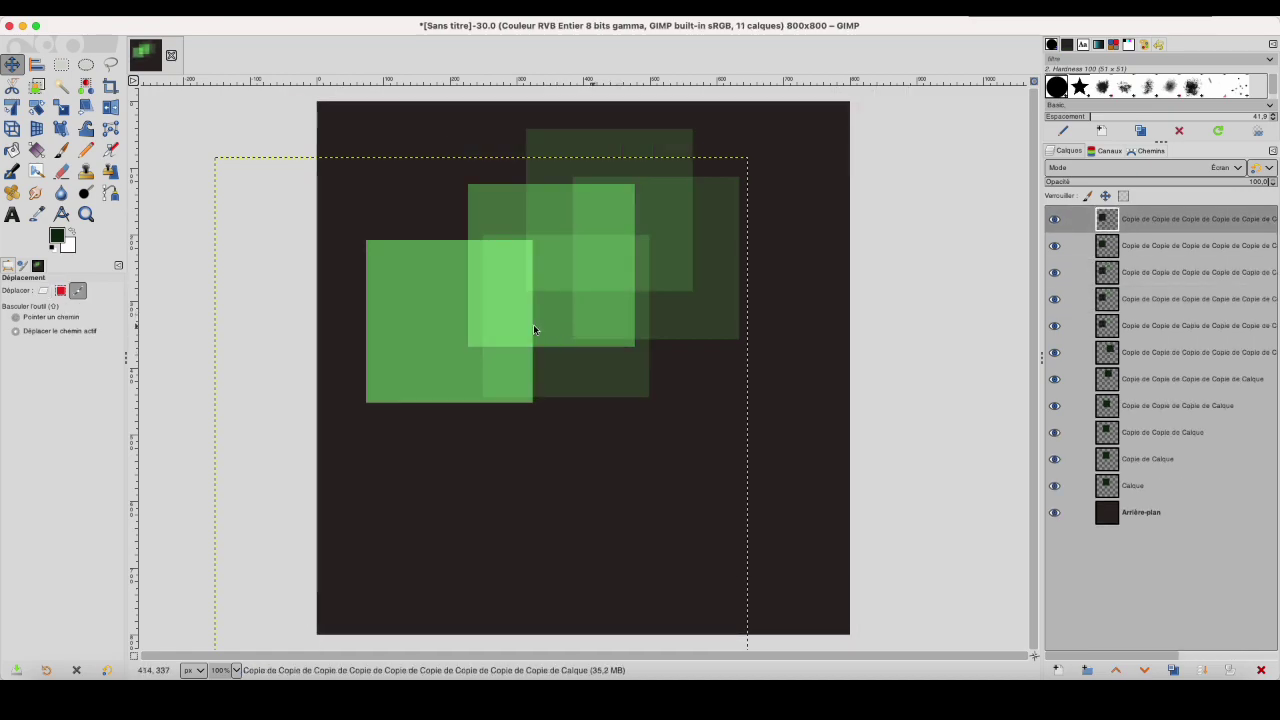
{"action": "key", "text": "shift+super+d"}
Offset the new square copies from their stack so they overlap the neighbouring squares.
{"action": "left_click_drag", "start_coordinate": [451, 331], "coordinate": [561, 352]}
{"action": "left_click", "coordinate": [471, 309]}
{"action": "left_click_drag", "start_coordinate": [471, 309], "coordinate": [466, 343]}
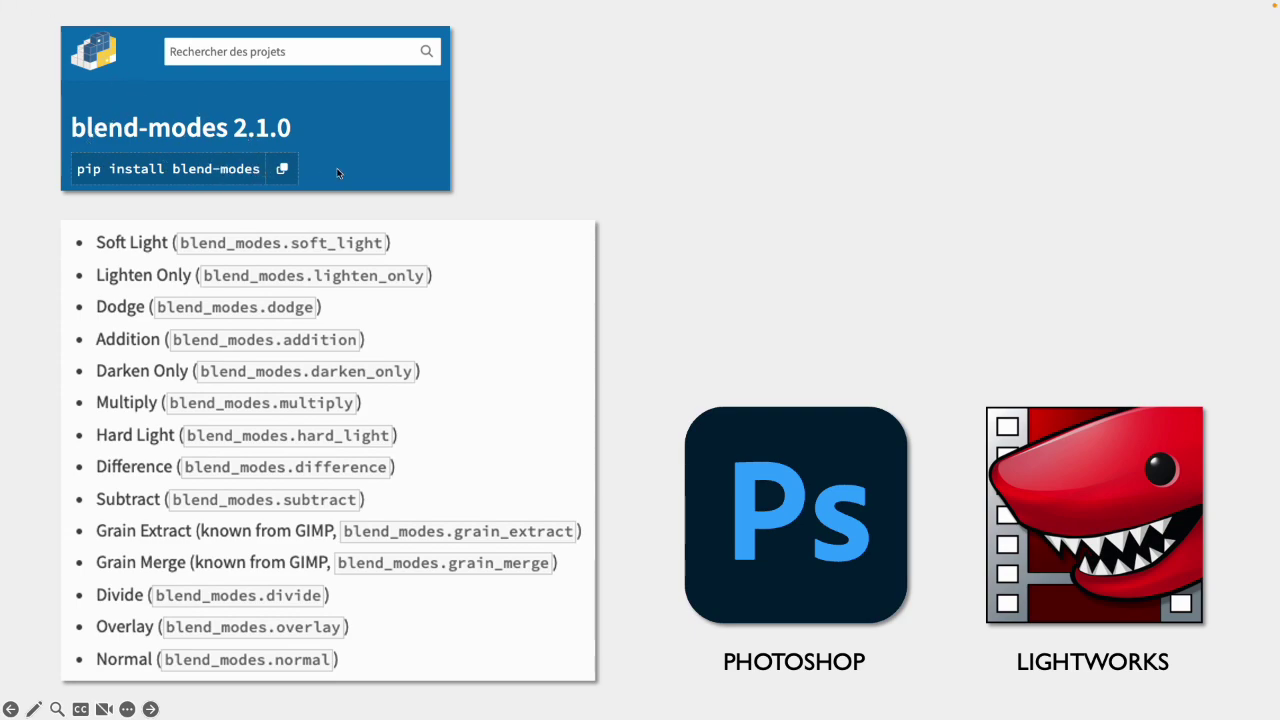
{"action": "key", "text": "Right"}
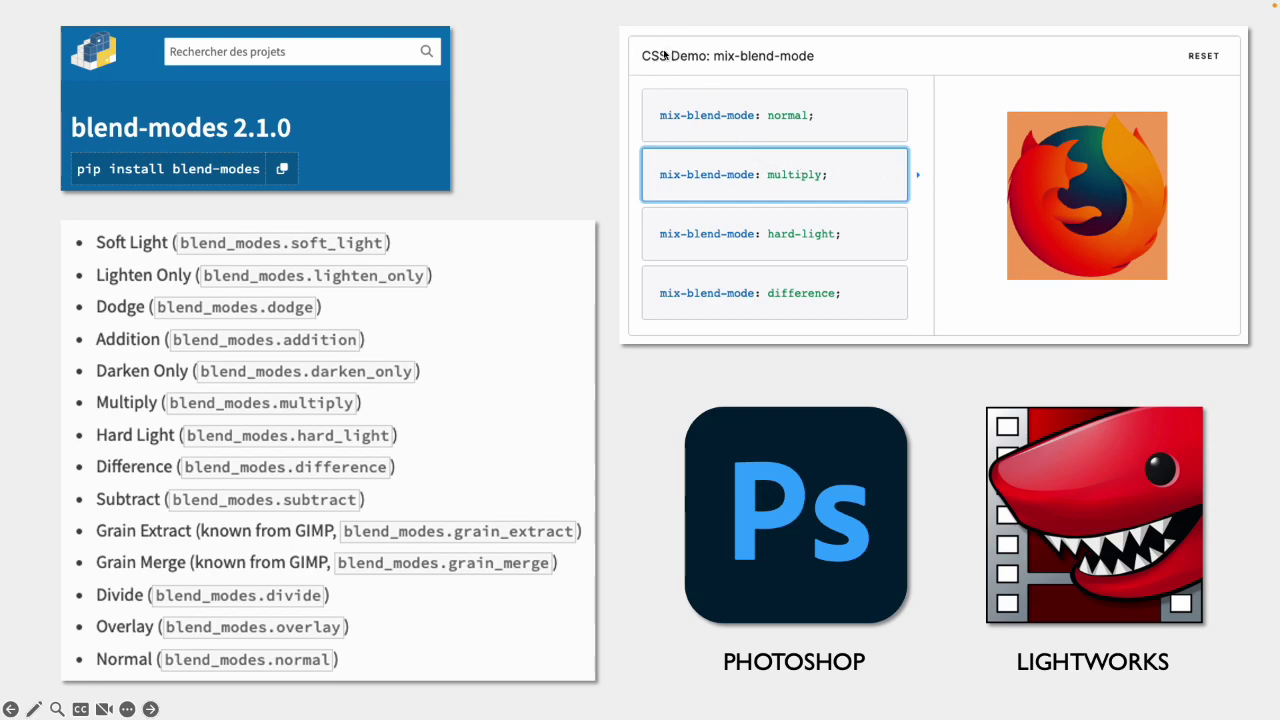
{"action": "key", "text": "Right"}
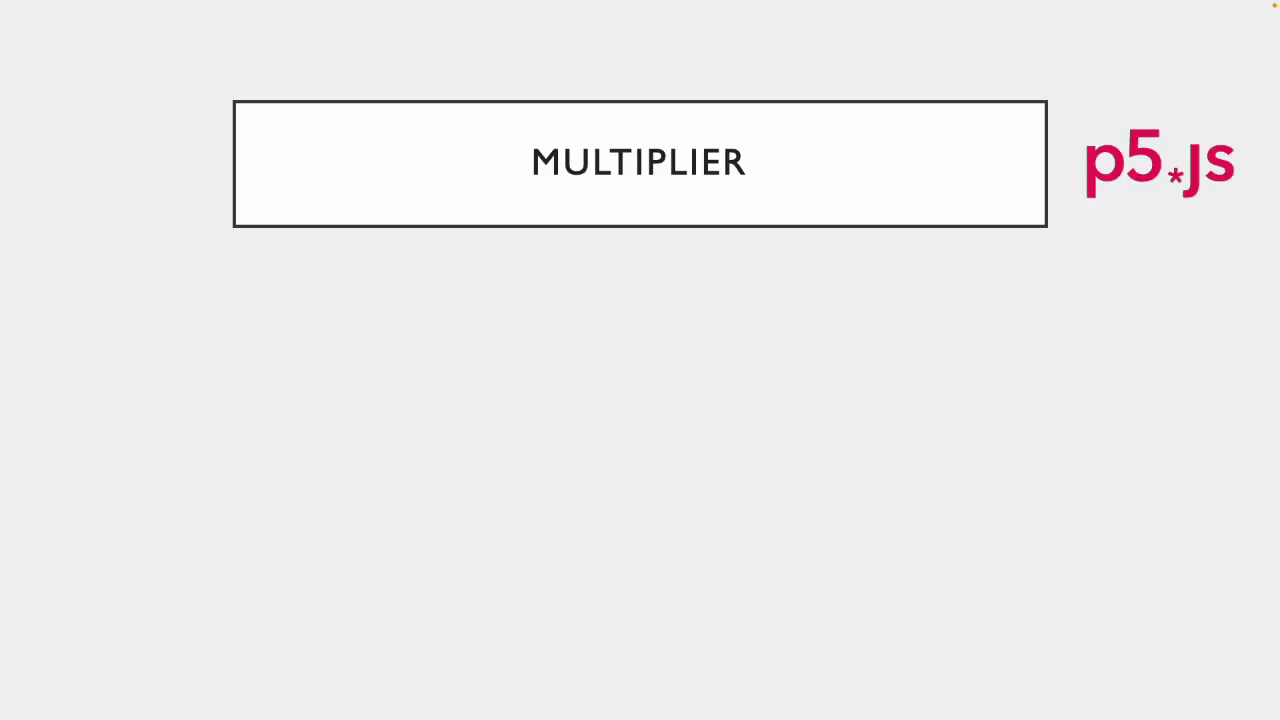